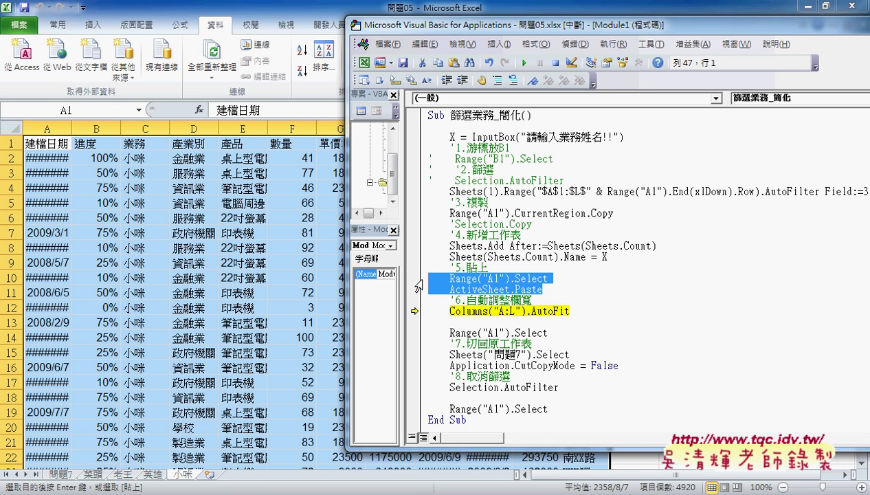
Step through the auto-fit and A1 lines, then change Sheets("問題7") to Sheets(1).
key(F8)
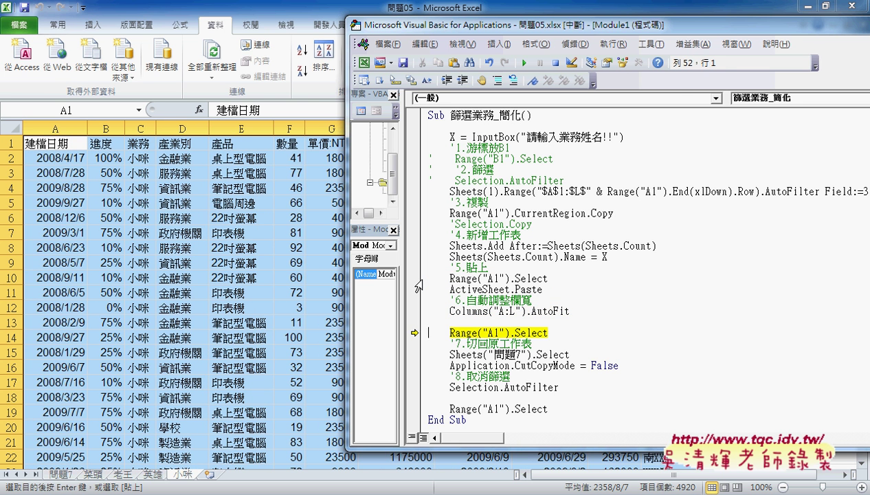
key(F8)
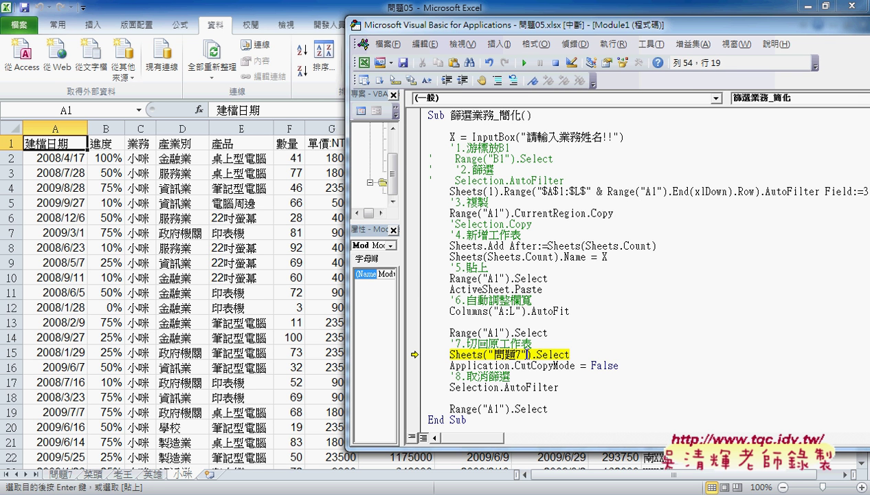
drag(525, 354, 489, 354)
text(1)
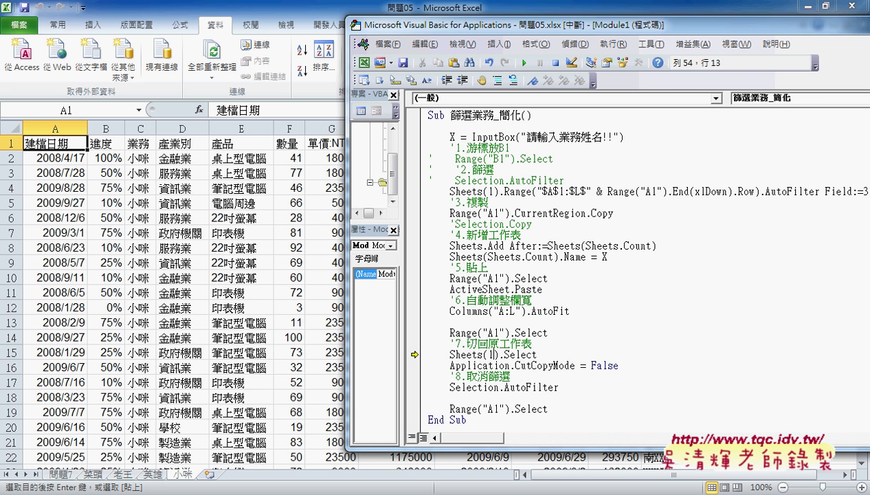
Keep stepping through the sheet switch and filter removal until the macro finishes.
key(F8)
key(F8)
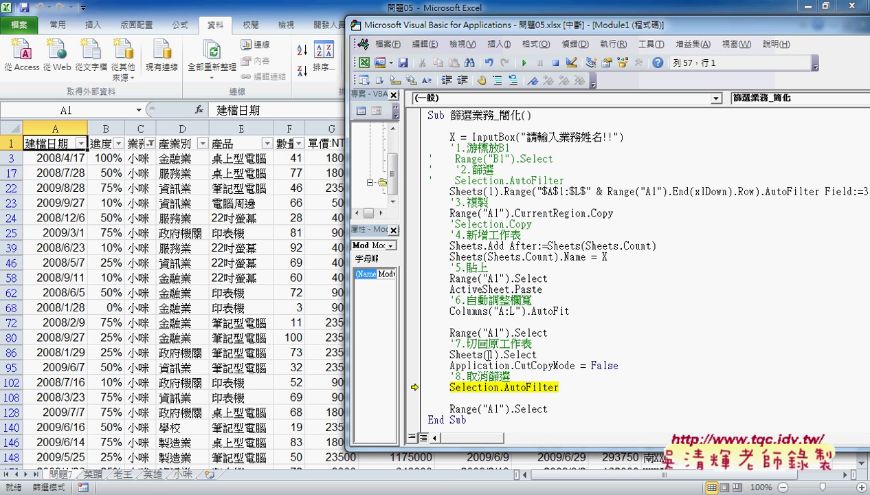
key(F8)
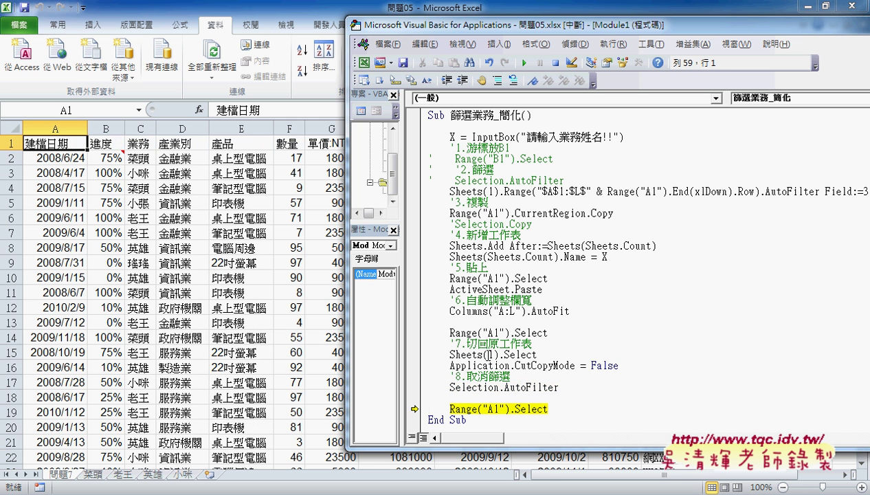
key(F8)
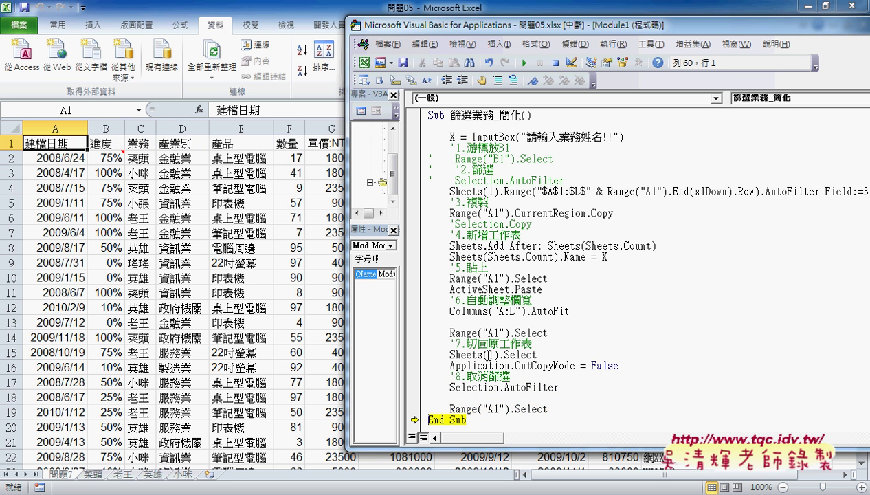
key(F8)
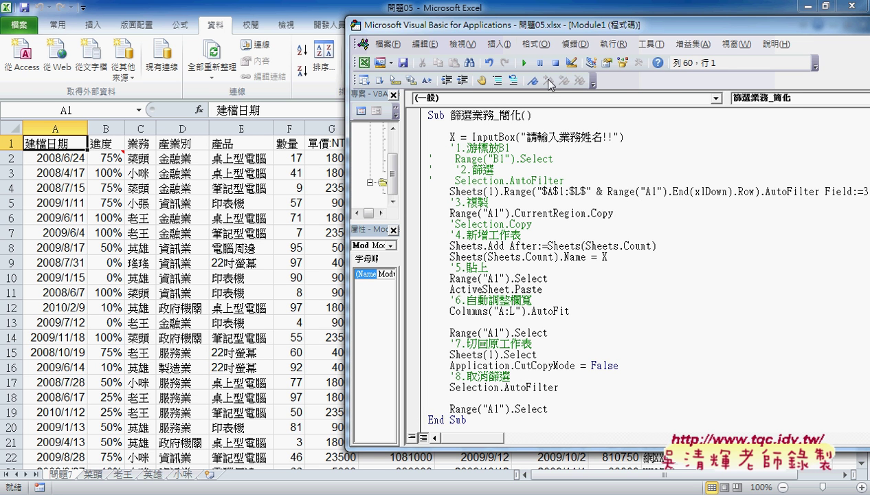
Delete the commented-out Selection.AutoFilter line and the two commented B1 lines.
drag(541, 28, 377, 28)
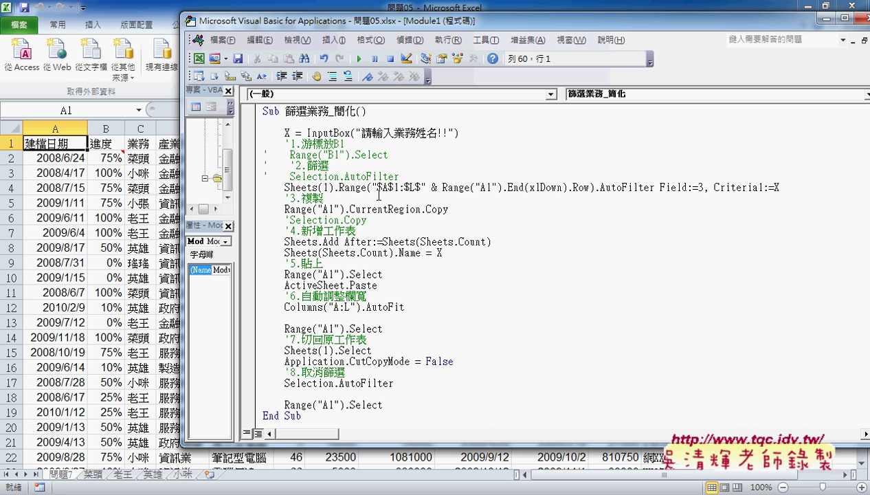
drag(399, 177, 253, 143)
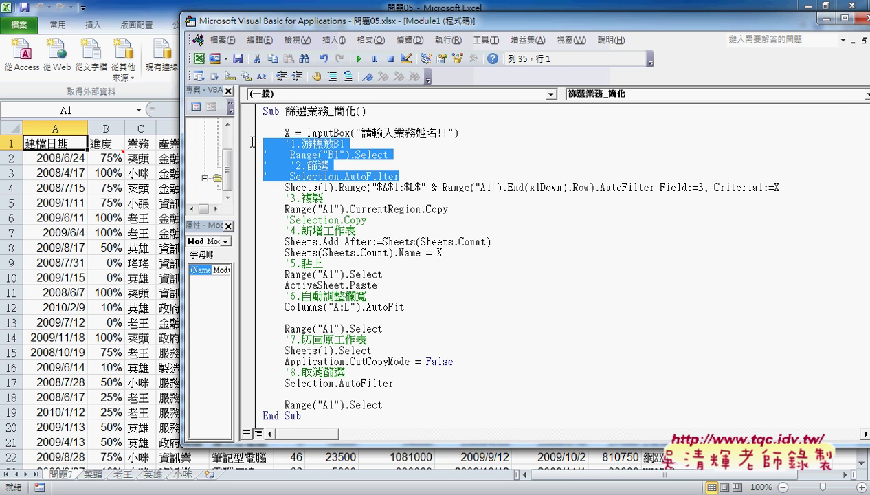
drag(398, 177, 260, 179)
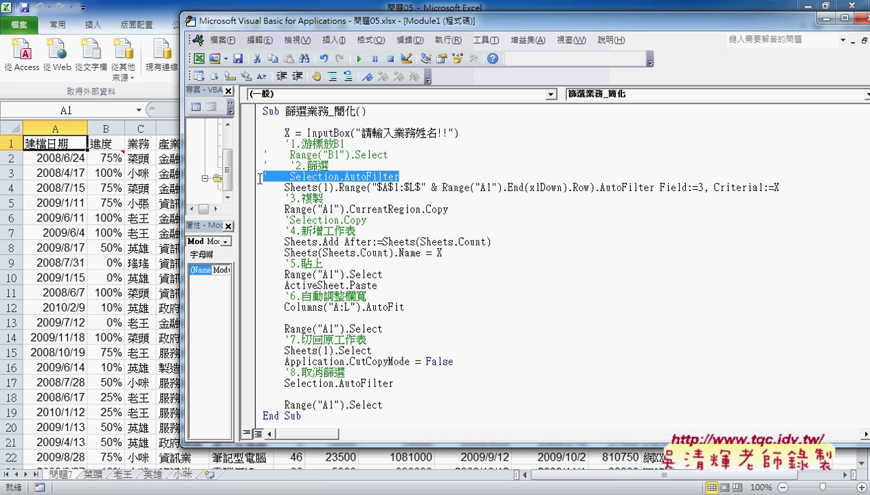
key(Delete)
key(Delete)
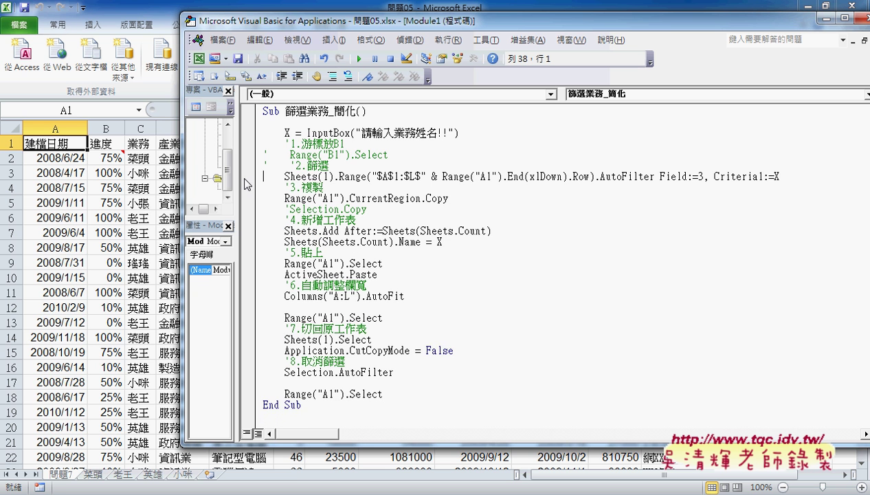
drag(410, 154, 247, 145)
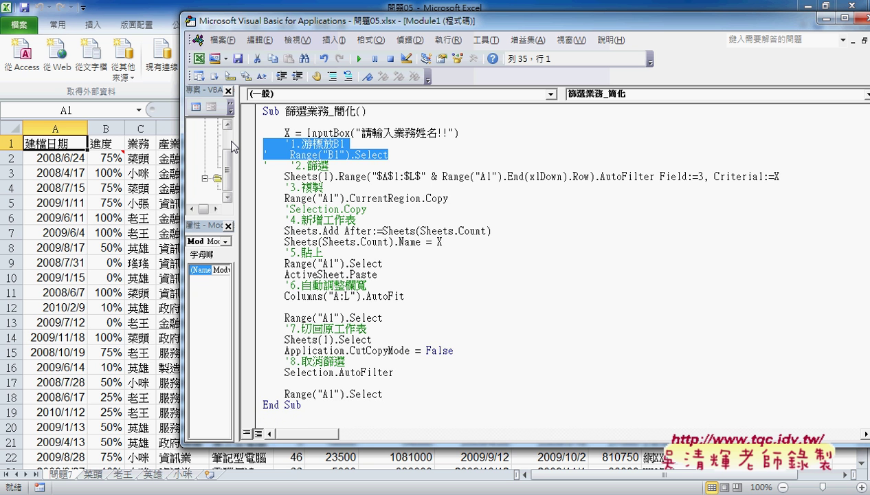
key(Delete)
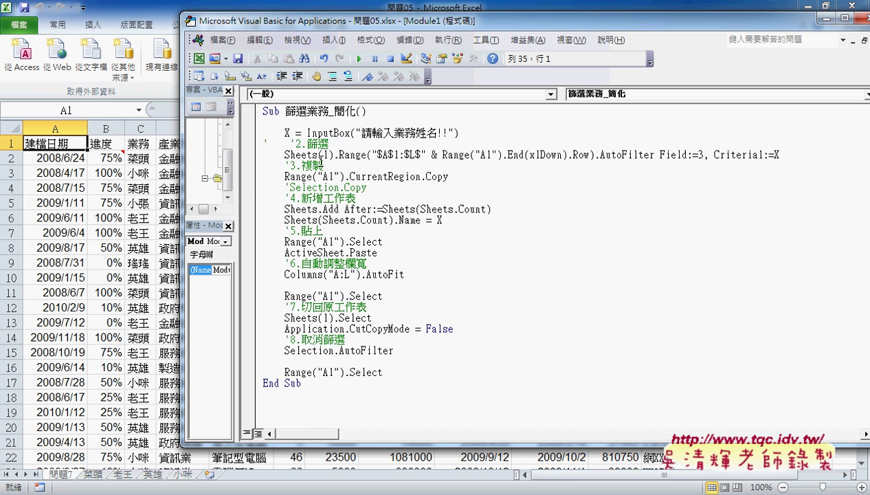
Remove the blank lines after the AutoFit line and before the final Range("A1").Select.
click(345, 209)
click(393, 285)
drag(378, 287, 263, 285)
key(BackSpace)
key(BackSpace)
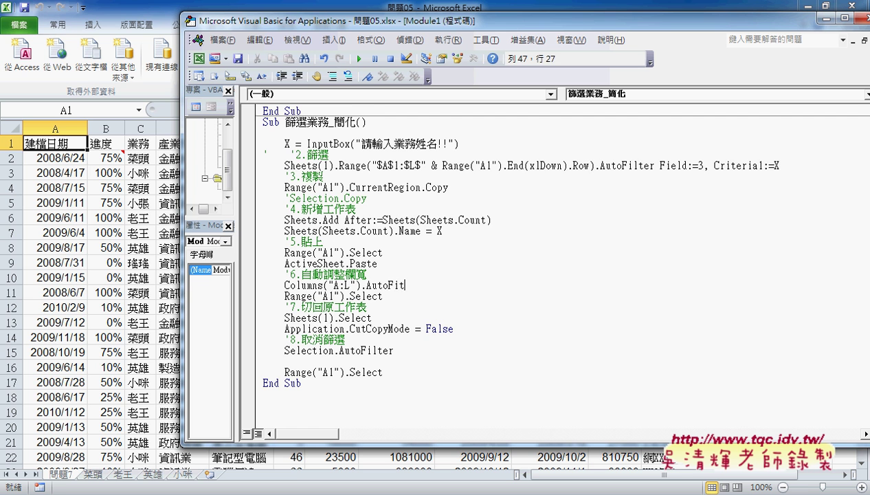
drag(340, 360, 255, 358)
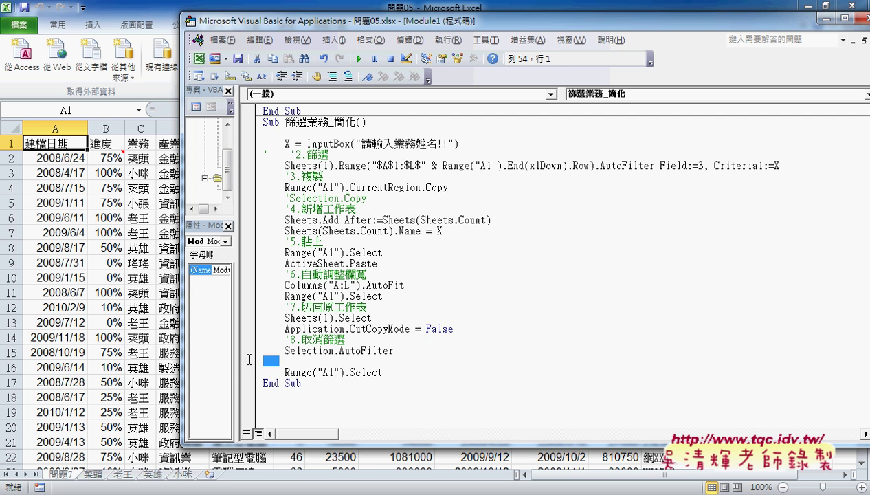
key(BackSpace)
key(BackSpace)
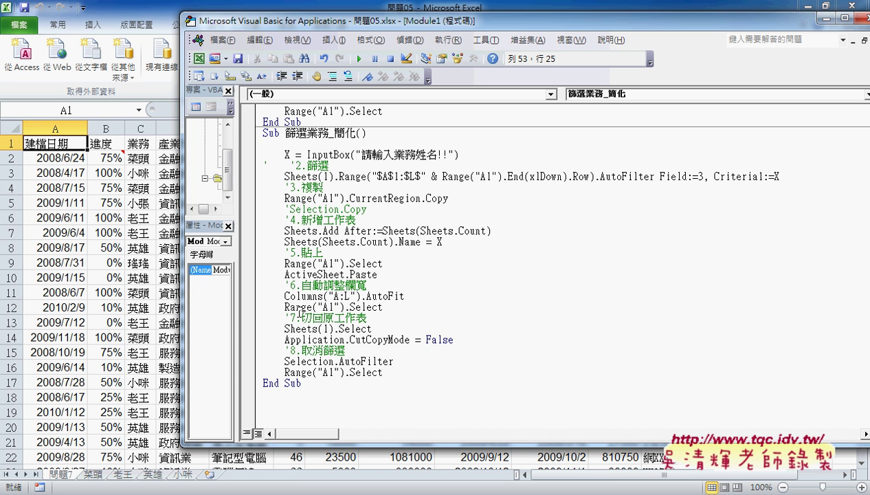
click(334, 133)
Select 簡化 in the macro name, then the word InputBox in the prompt line.
drag(334, 132, 355, 132)
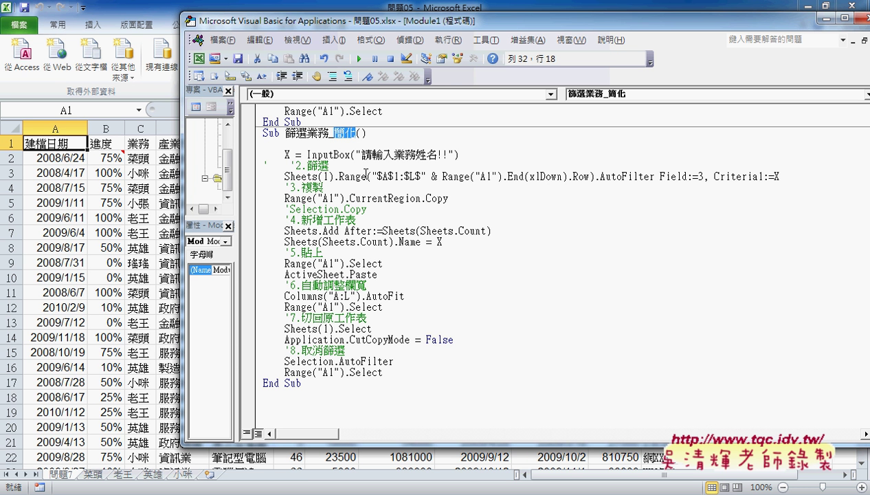
click(455, 155)
drag(455, 155, 351, 155)
Change InputBox to application.InputBox and append ',type' after the prompt string.
click(308, 155)
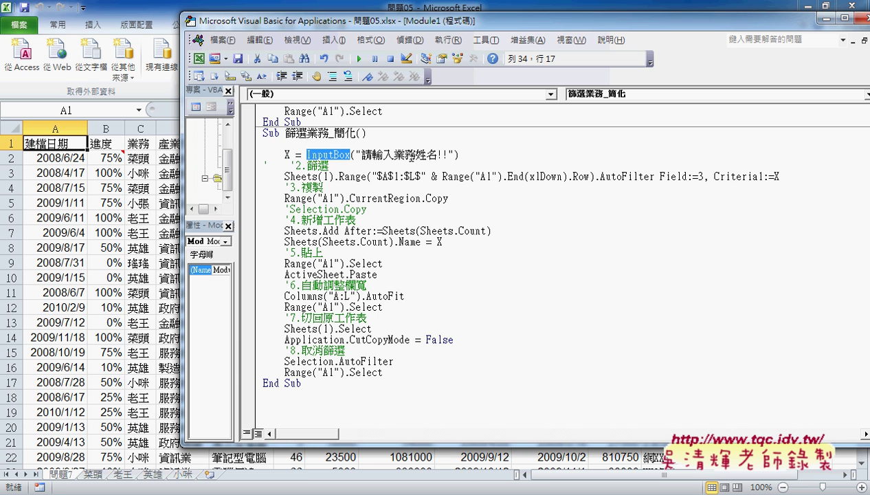
click(306, 156)
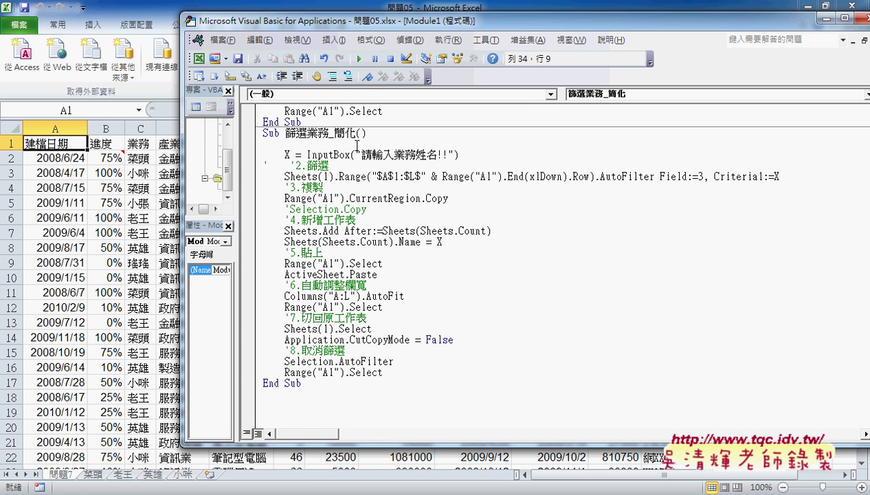
text(app)
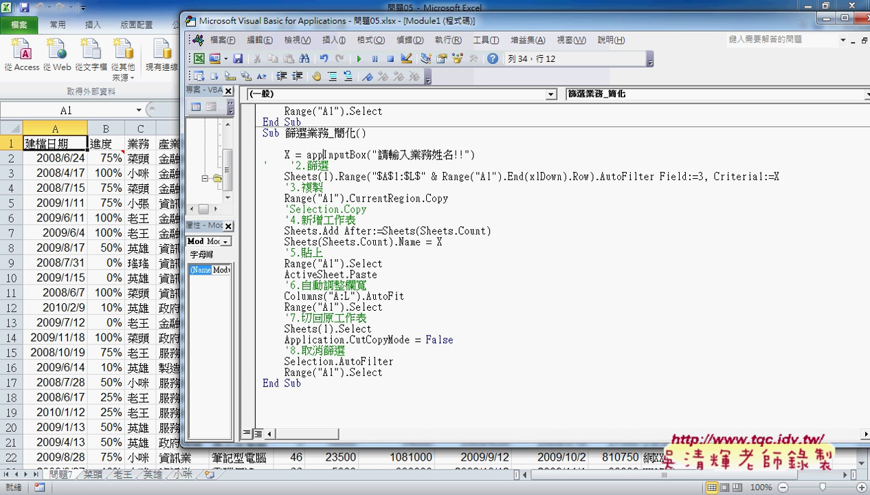
text(lica)
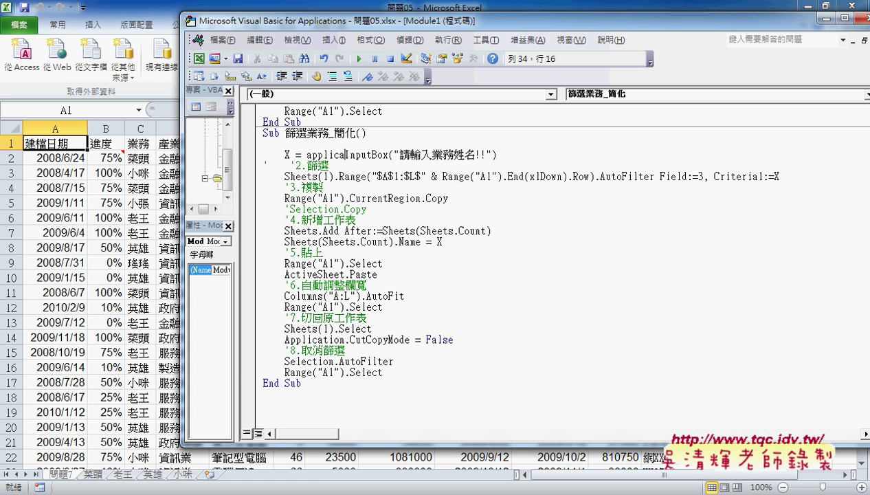
text(tion)
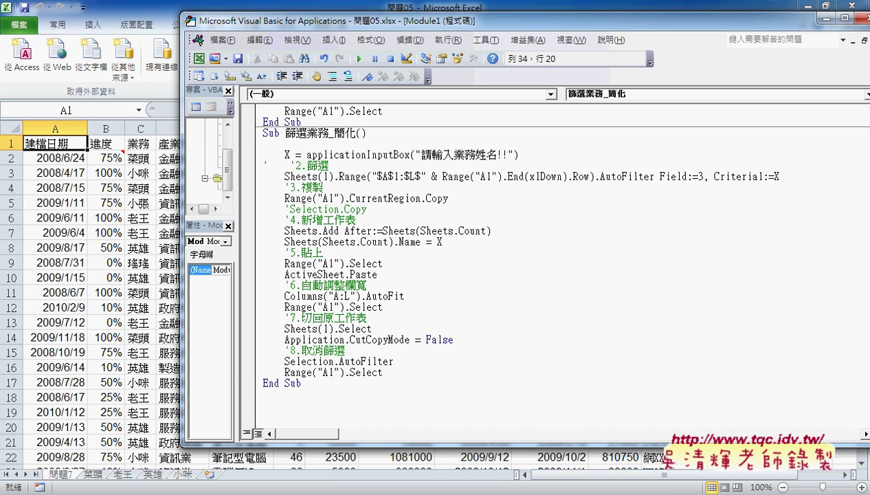
text(.)
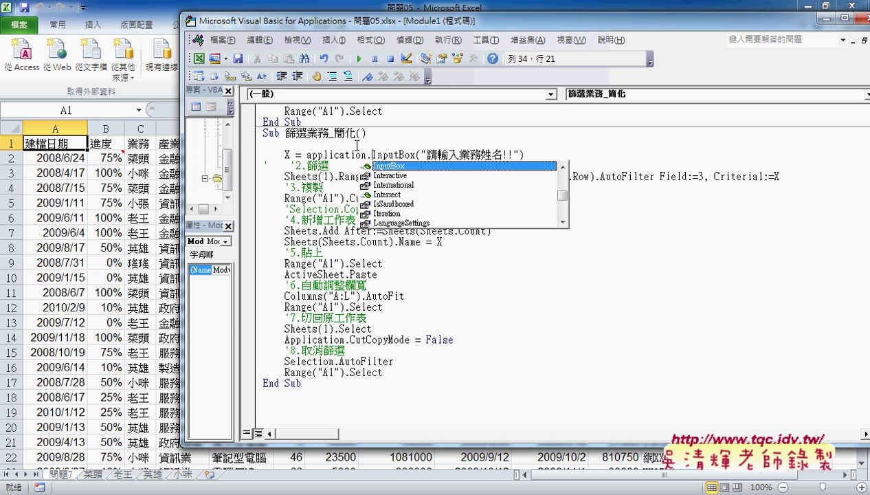
key(Right)
click(535, 152)
text(,)
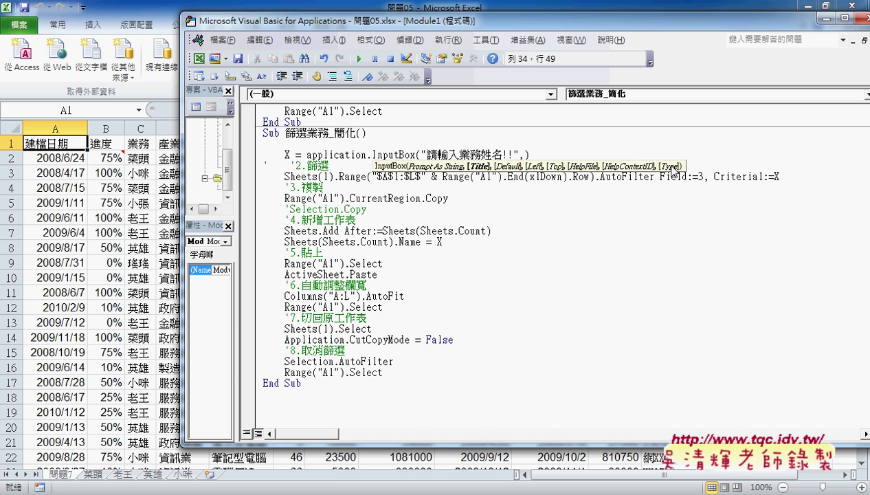
text(ty)
text(pe)
Dismiss the help window and compile error, then make type the named argument type:=.
key(F1)
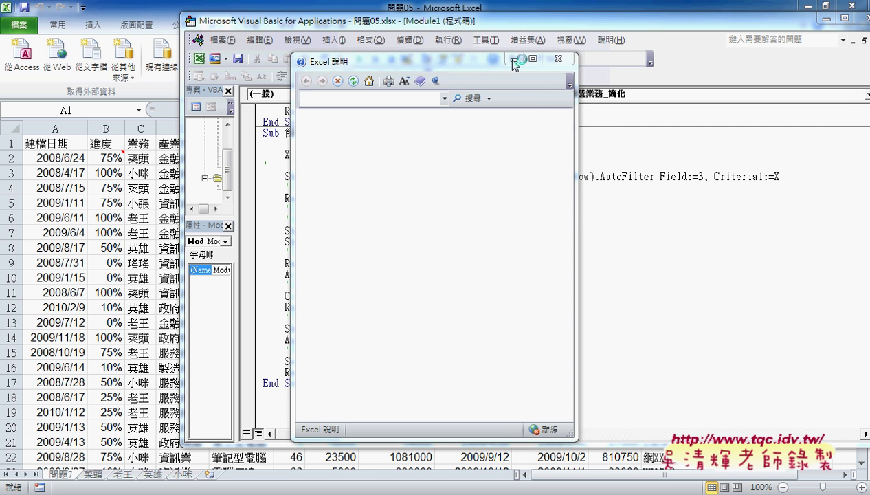
click(628, 158)
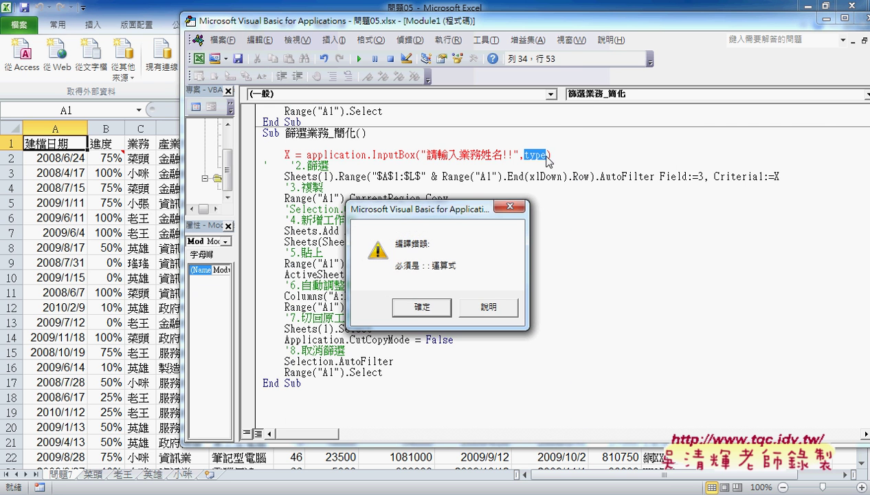
click(417, 308)
key(Right)
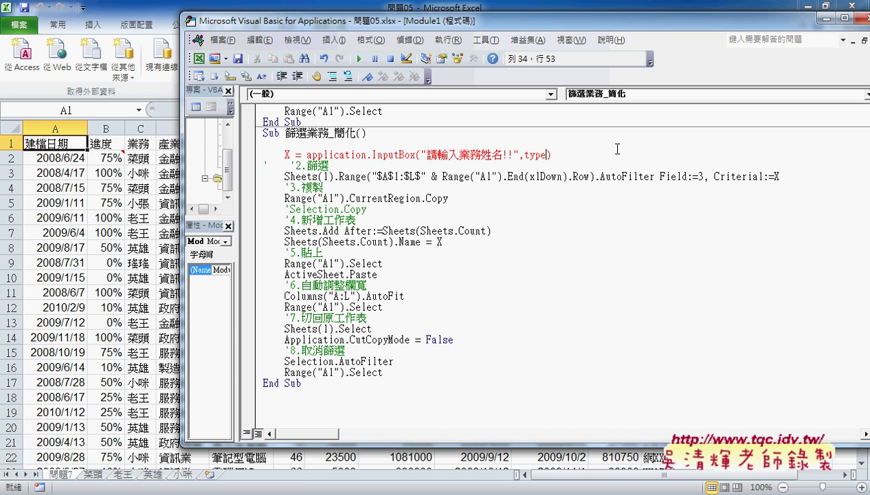
text(:=)
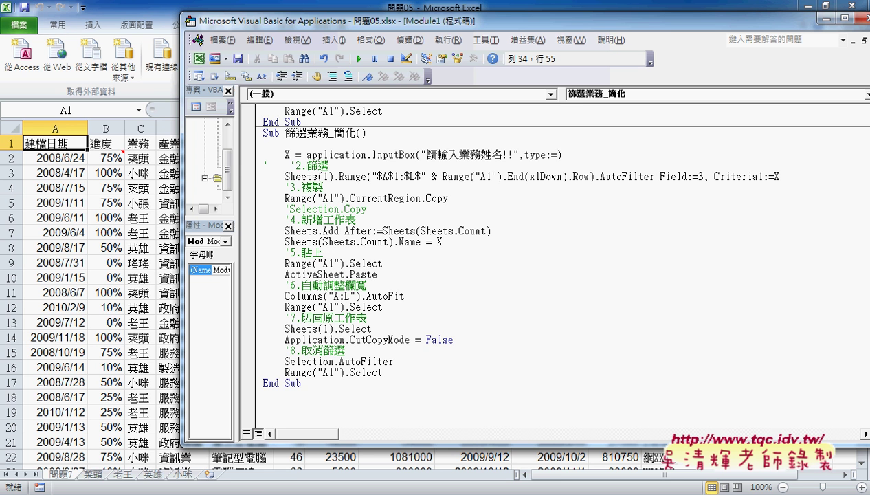
In InputBox help, scroll to the Type value table and highlight entries 0, 1 (數字) and 2.
key(F1)
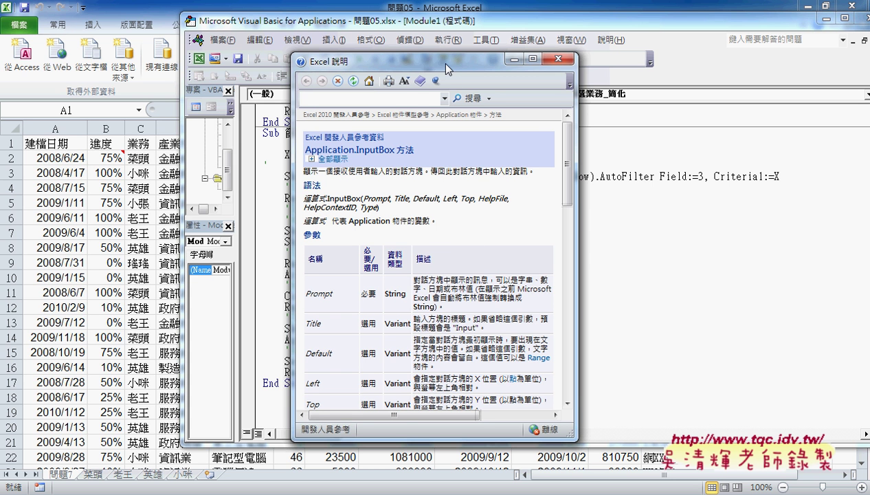
mouse_move(448, 68)
mouse_down()
mouse_move(213, 63)
mouse_move(222, 58)
mouse_up()
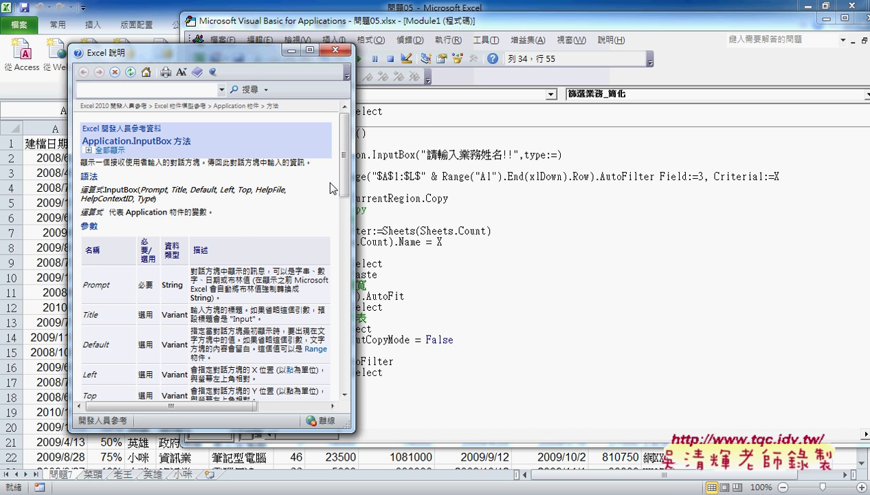
scroll(333, 188, down, 5)
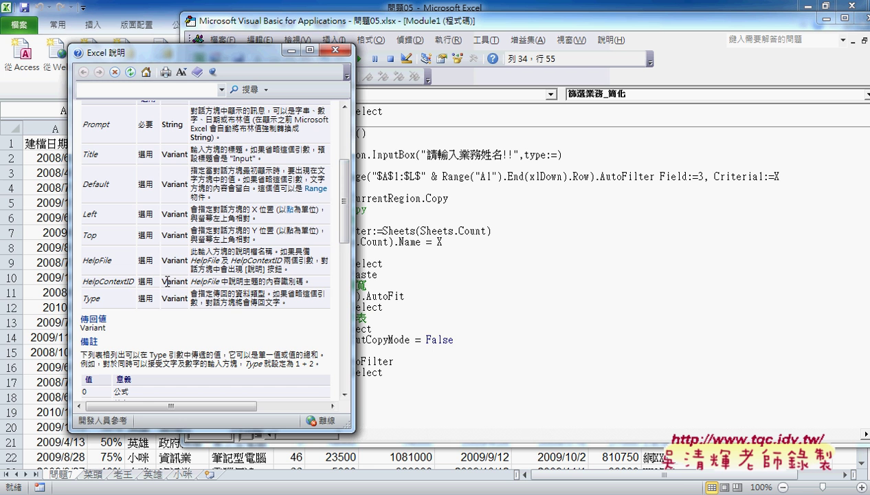
drag(101, 299, 82, 300)
scroll(347, 237, down, 4)
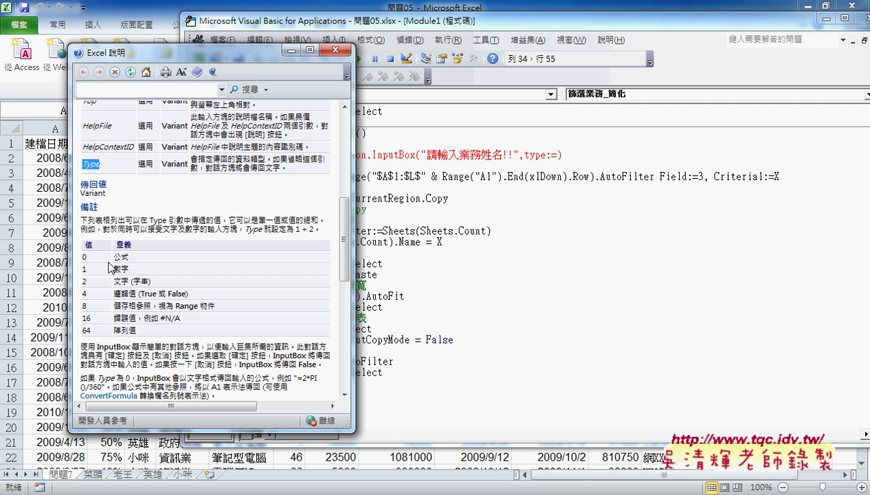
drag(86, 242, 83, 276)
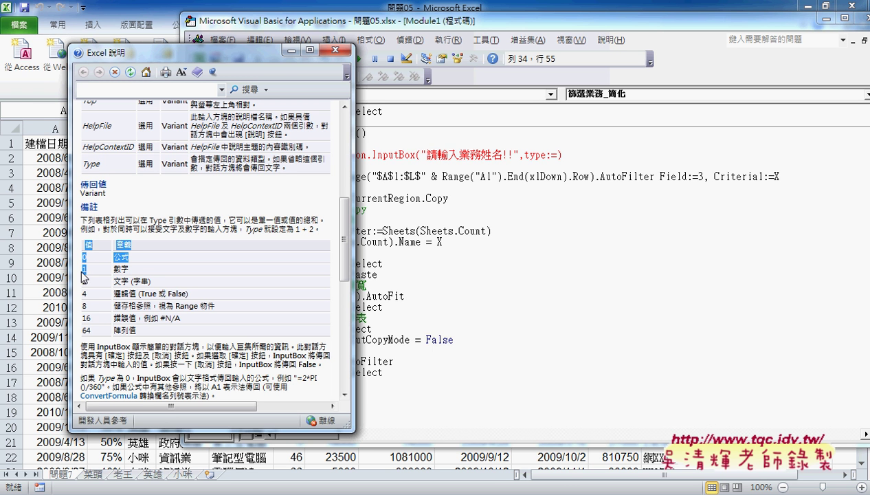
click(86, 273)
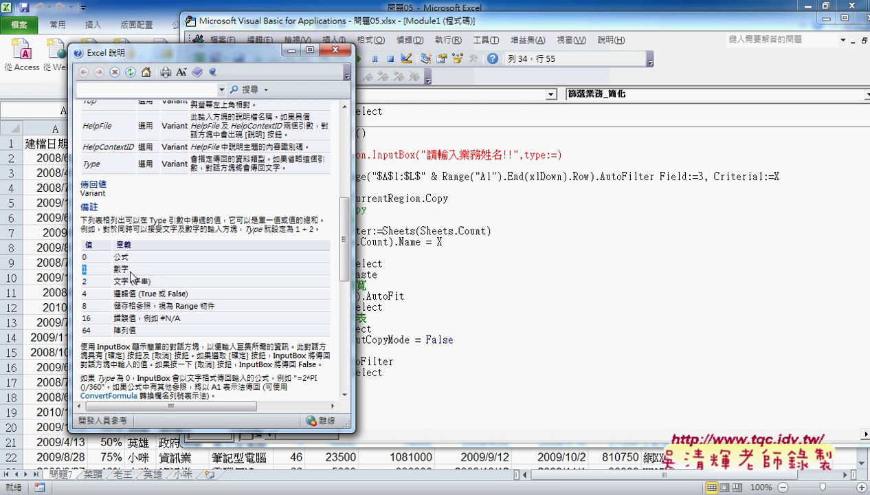
double_click(118, 269)
drag(96, 283, 84, 282)
click(120, 282)
Close Help and complete the InputBox argument as type:=2.
click(337, 51)
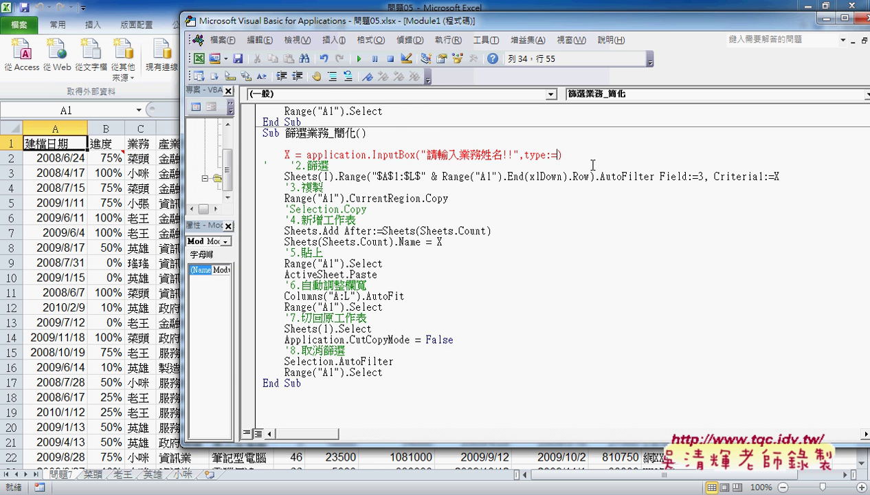
text(2)
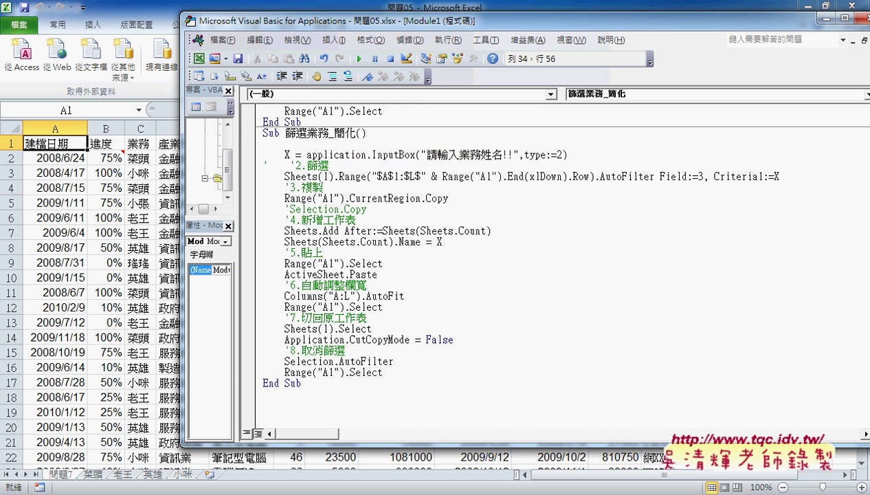
click(589, 231)
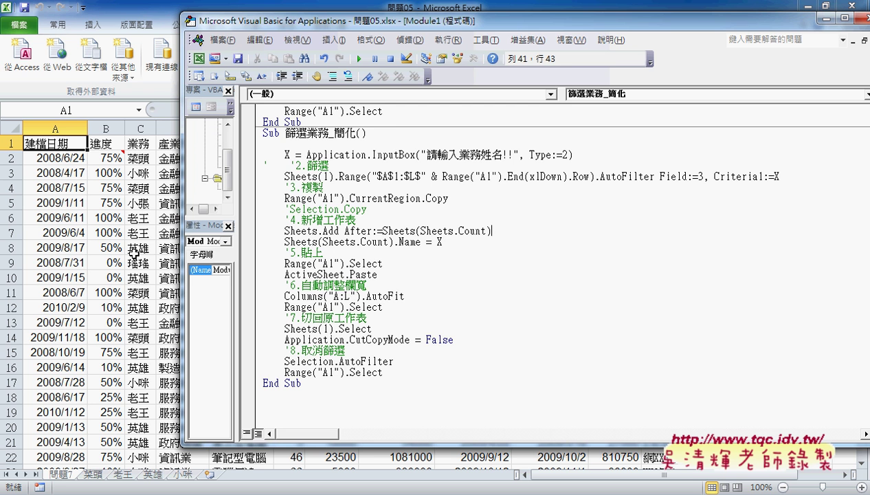
Run the macro and enter 123 as the salesperson name, creating sheet 123.
click(358, 58)
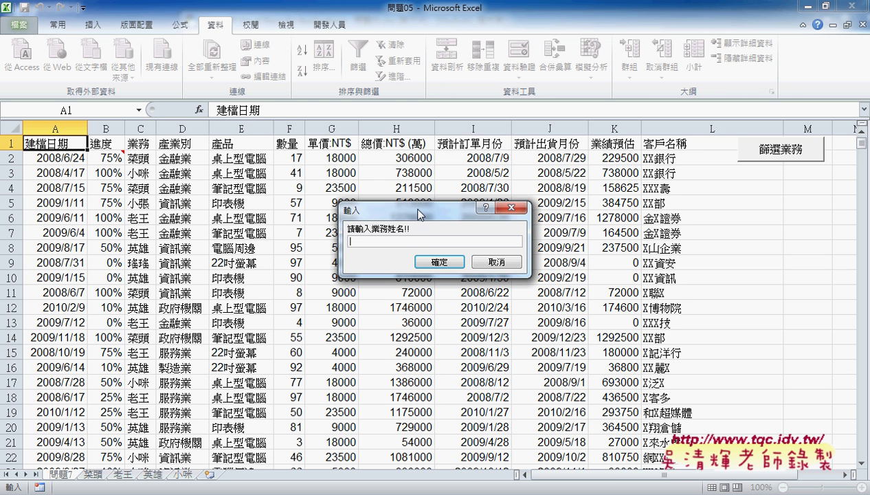
drag(385, 210, 327, 151)
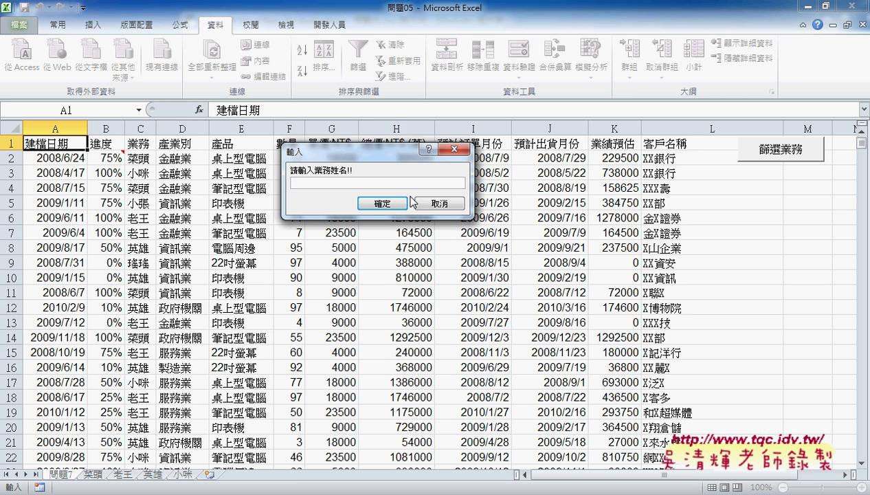
text(123)
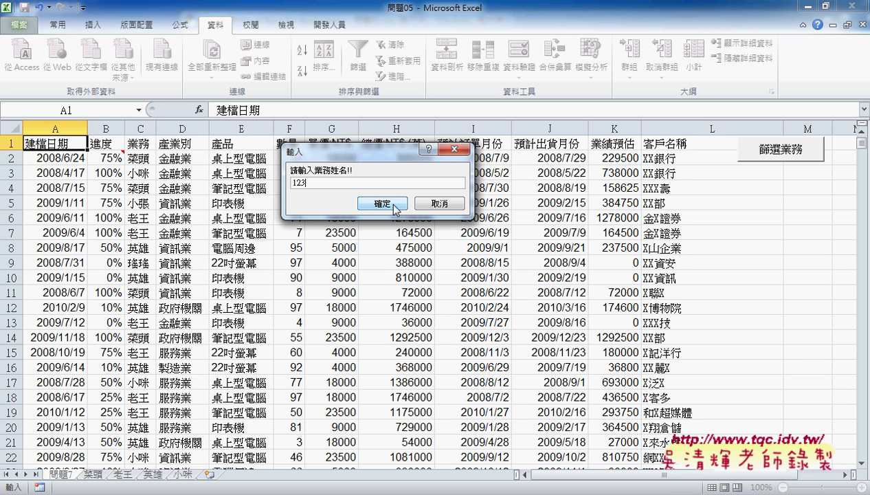
click(382, 203)
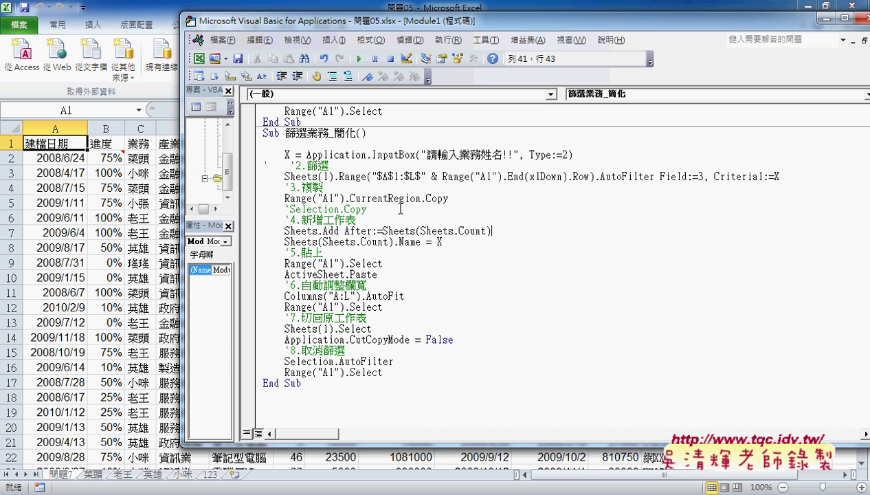
Highlight InputBox, the 2 and Application., then select the macro from End Sub upward.
click(482, 155)
click(541, 155)
drag(372, 154, 416, 154)
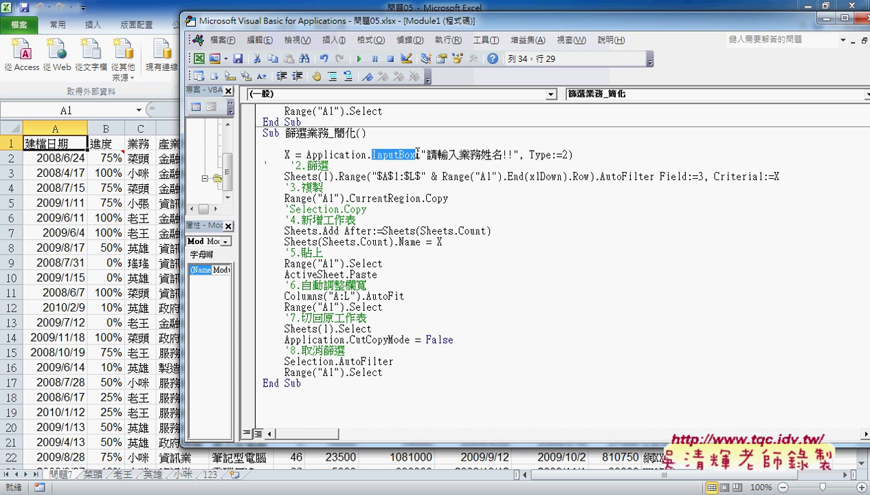
double_click(563, 155)
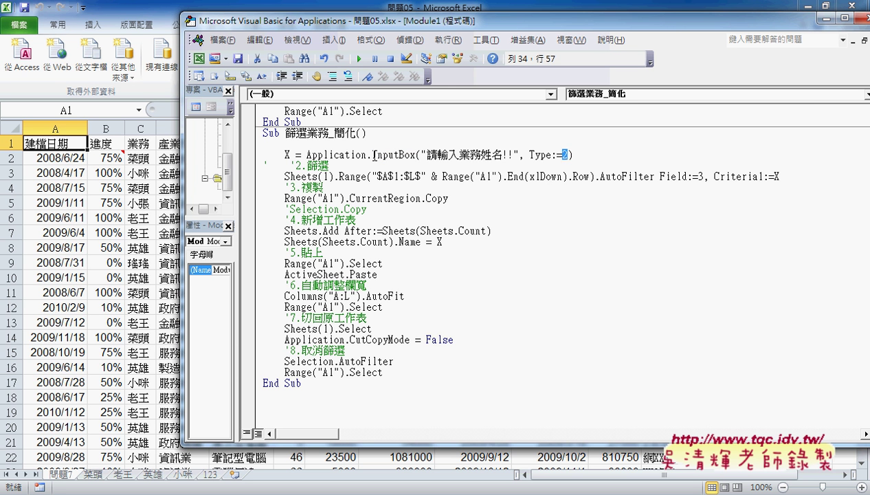
drag(372, 155, 306, 154)
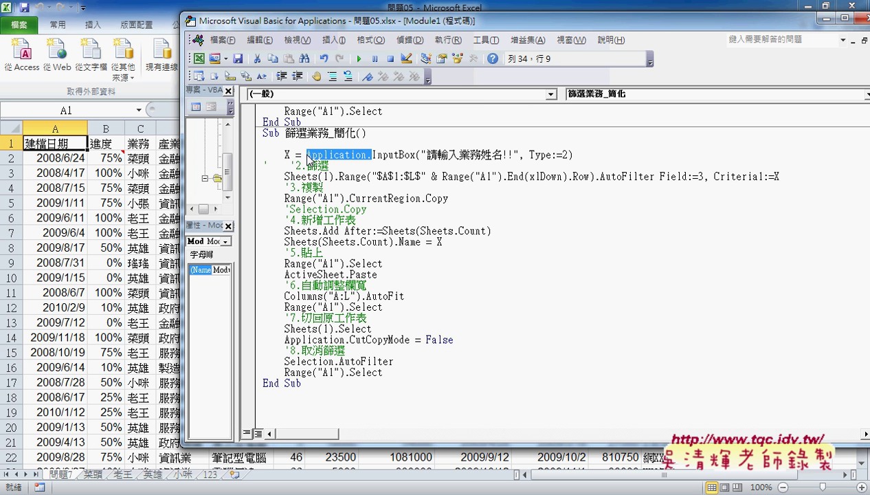
drag(323, 389, 259, 133)
Copy the selected 篩選業務_簡化 code with the 複製 command.
right_click(337, 208)
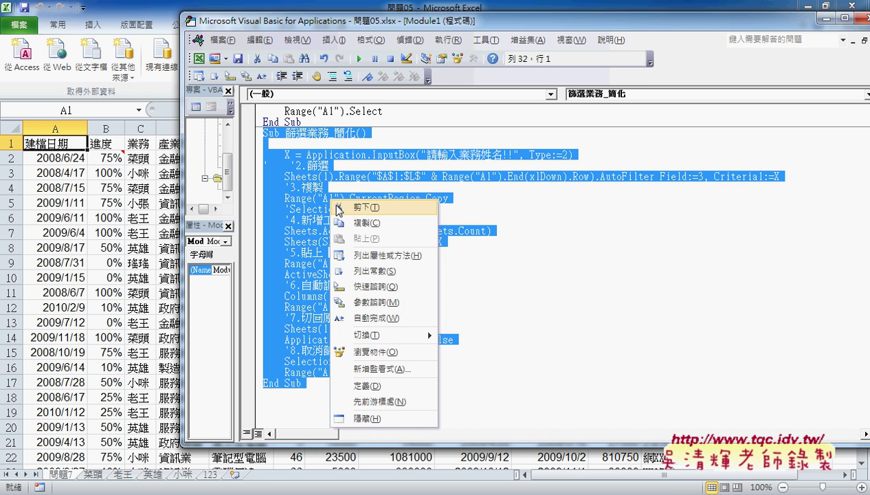
click(365, 223)
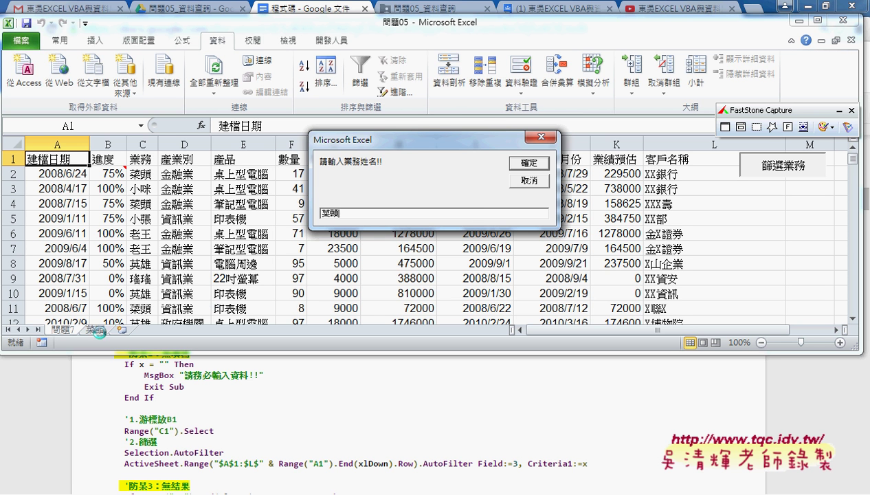
Annotate the entered name 菜頭 and its 菜頭 sheet with circles and arrows, then clear them.
click(120, 326)
drag(324, 228, 330, 226)
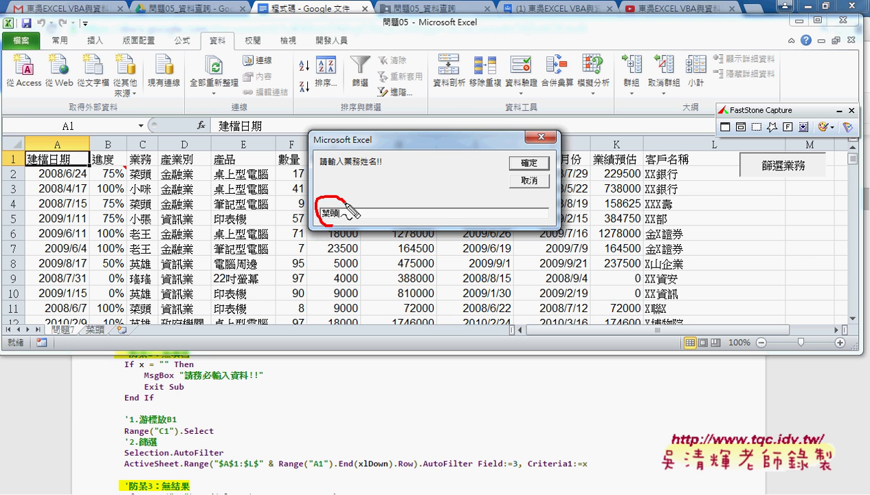
drag(99, 328, 103, 325)
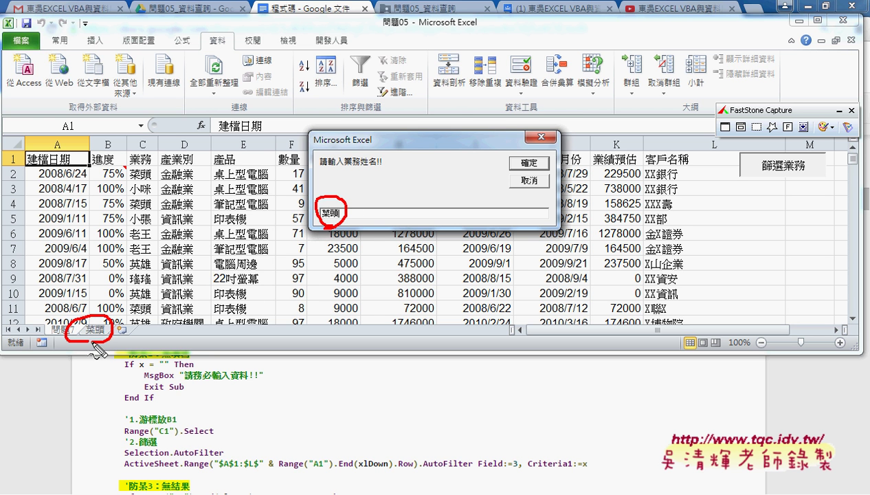
drag(317, 219, 76, 321)
mouse_move(92, 286)
mouse_down()
mouse_move(75, 321)
mouse_move(148, 312)
mouse_up()
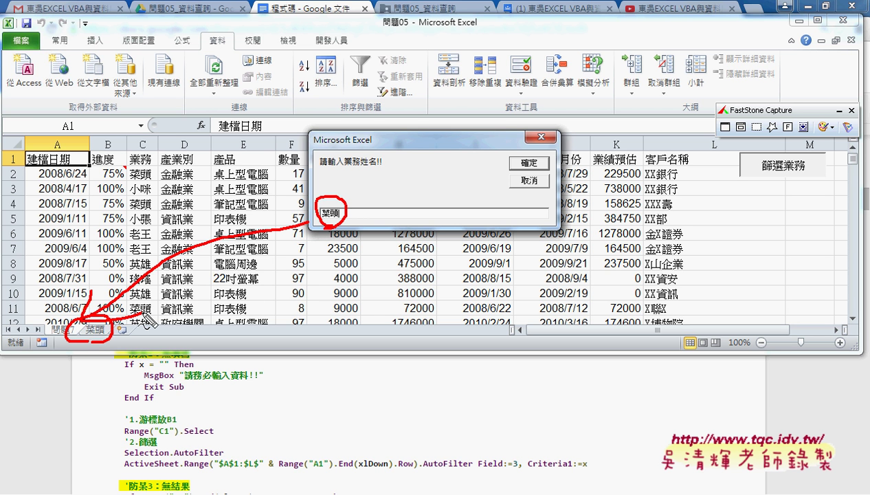
key(Escape)
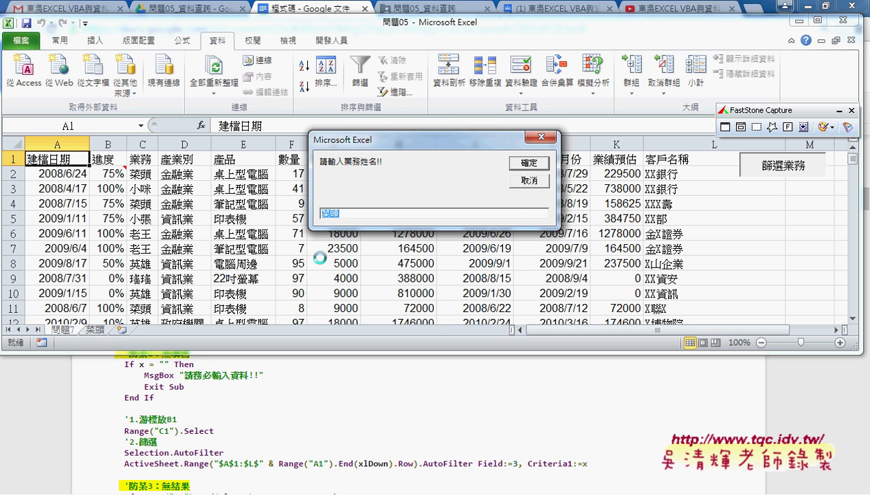
Replace 菜頭 with 老王 in the prompt, confirm to add a 老王 sheet, then switch to Google Docs.
click(533, 167)
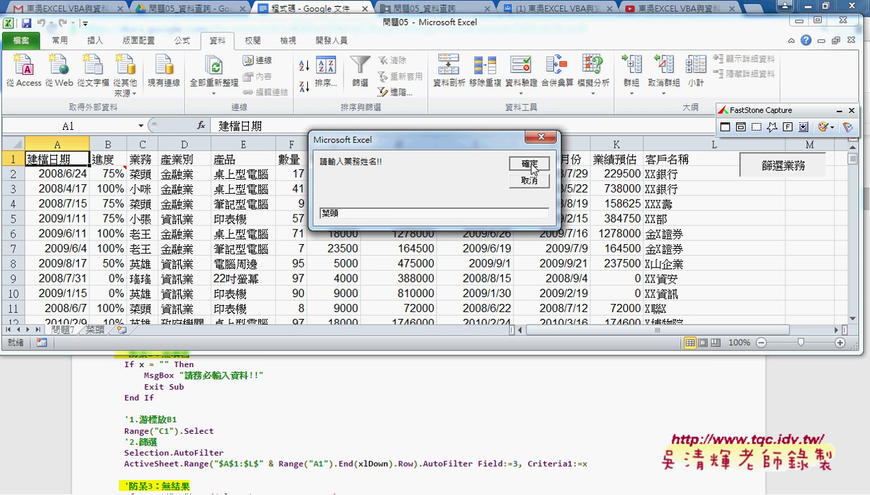
drag(352, 215, 325, 213)
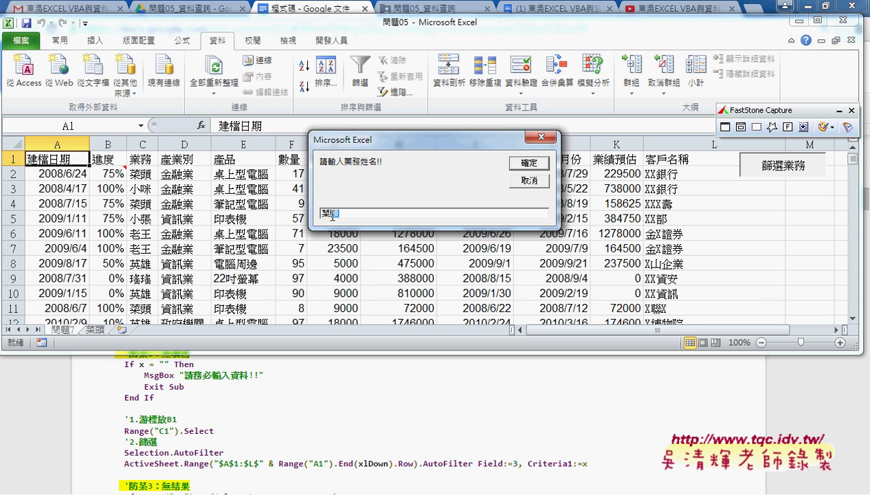
click(380, 215)
key(BackSpace)
key(BackSpace)
text(ㄌ)
text(ㄠ老)
text(王)
key(Return)
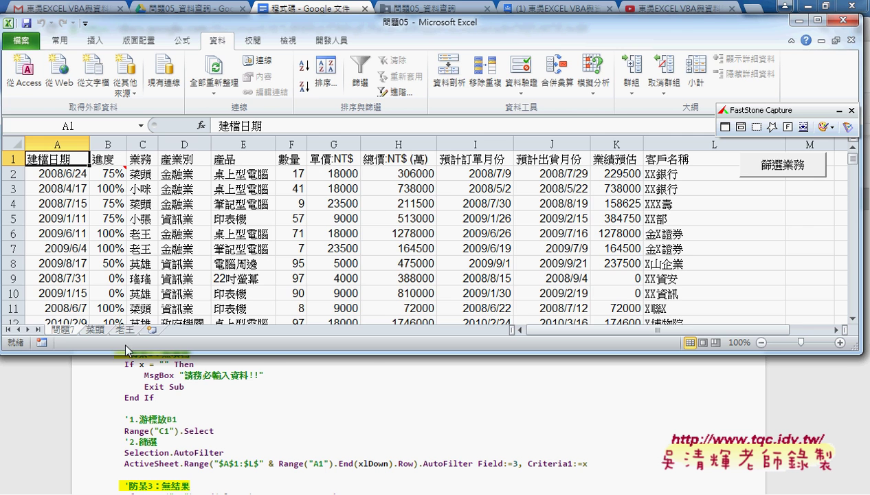
click(195, 375)
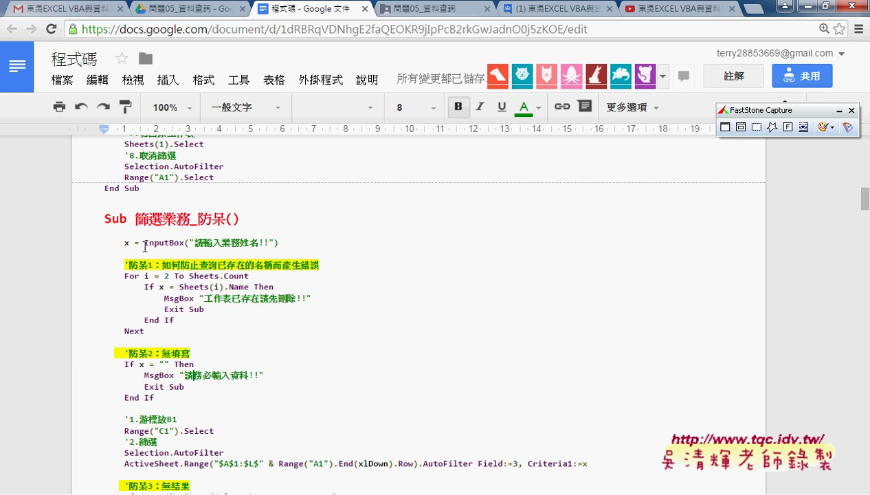
drag(148, 241, 284, 242)
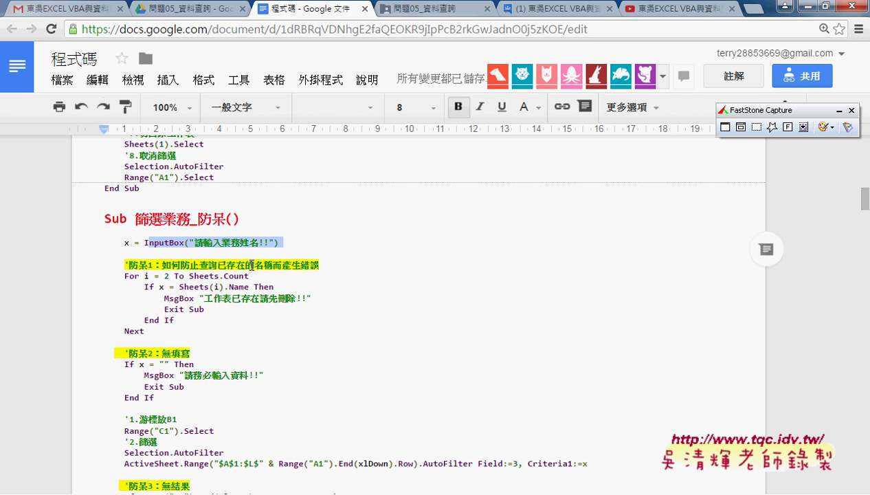
drag(119, 265, 513, 266)
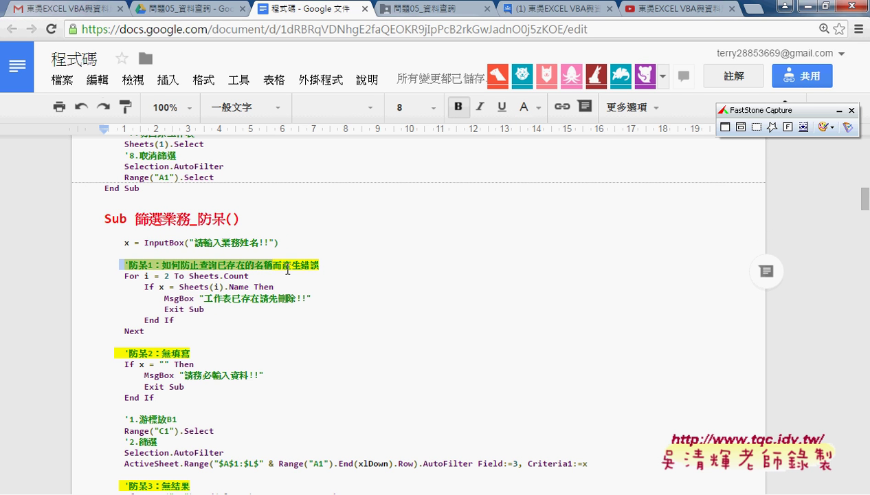